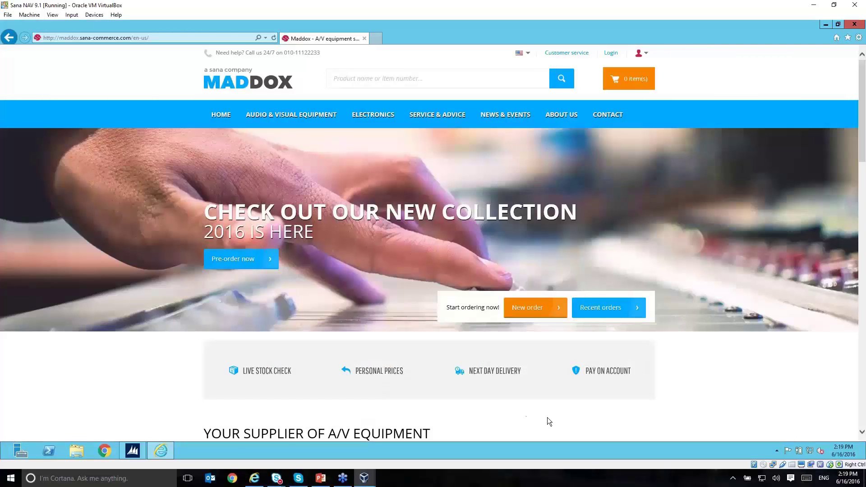
- Log in to the Maddox store as the existing customer using the saved e-mail autocomplete entry
scroll(754, 187, down, 7)
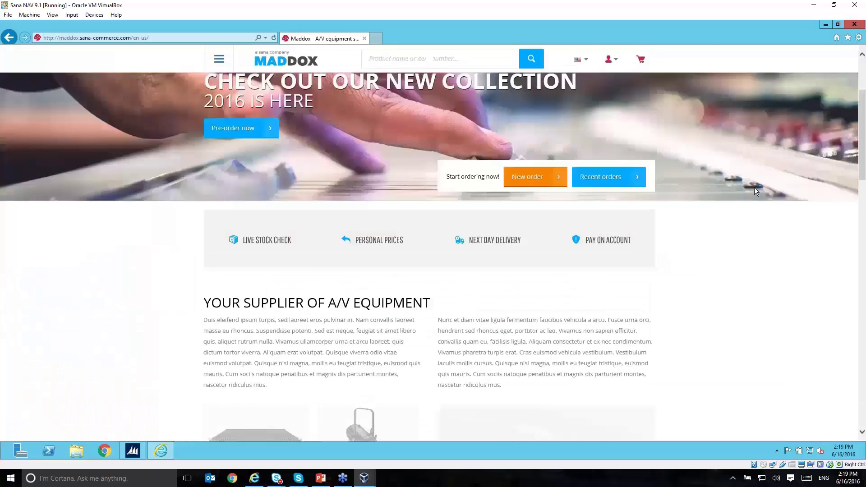
scroll(754, 187, down, 3)
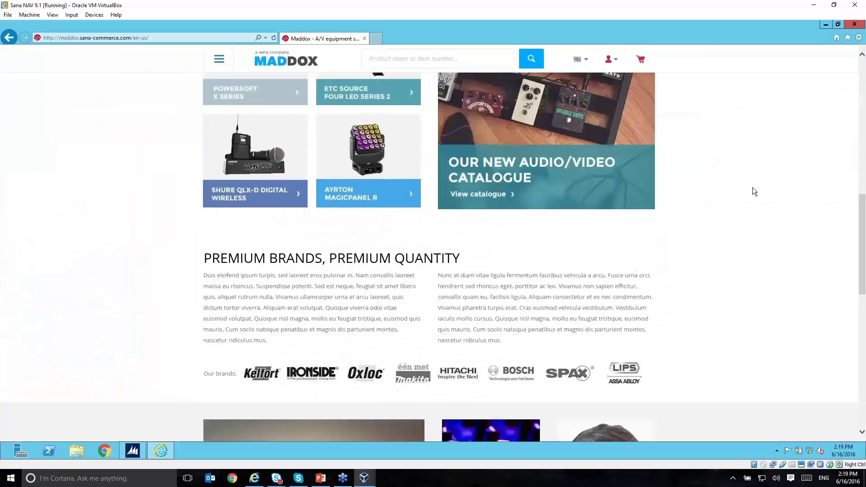
scroll(752, 187, up, 3)
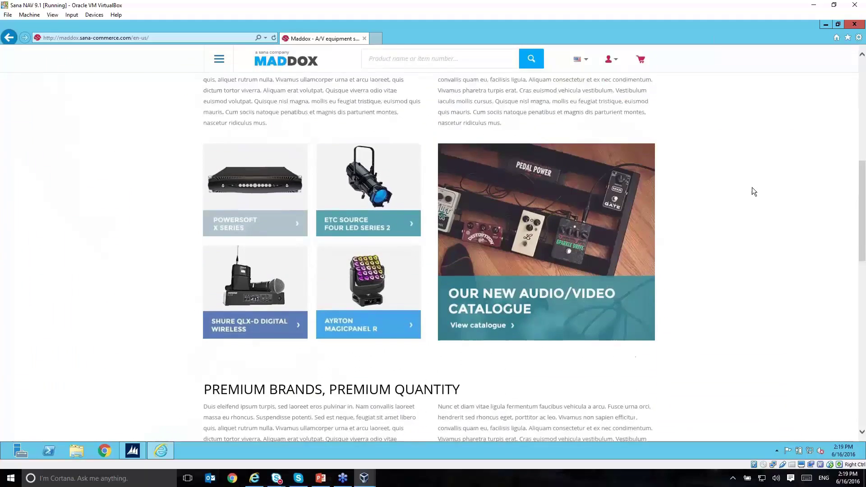
scroll(751, 188, up, 7)
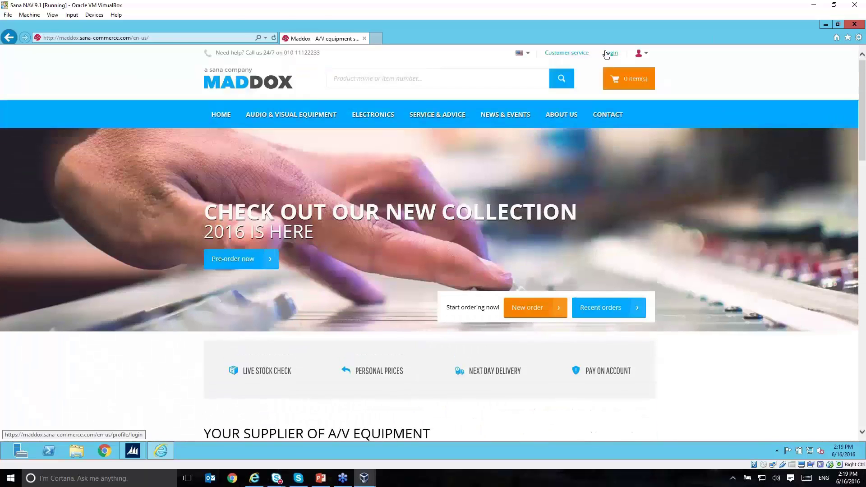
click(606, 53)
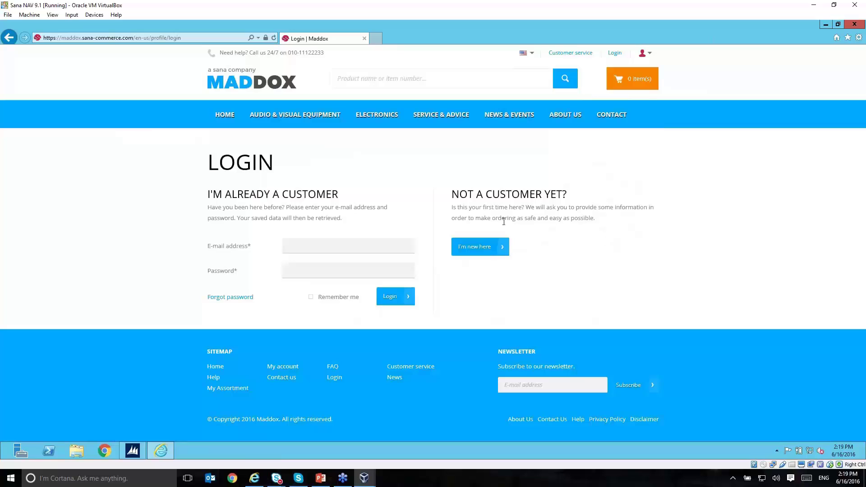
click(316, 243)
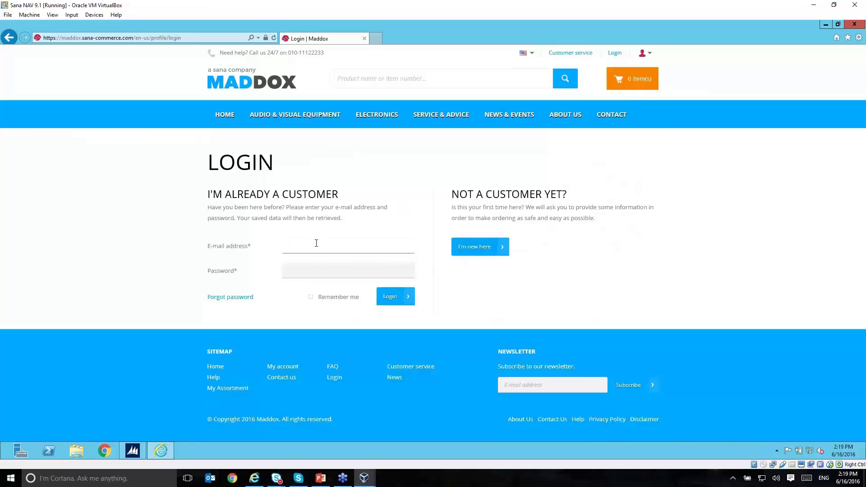
text(da)
click(316, 258)
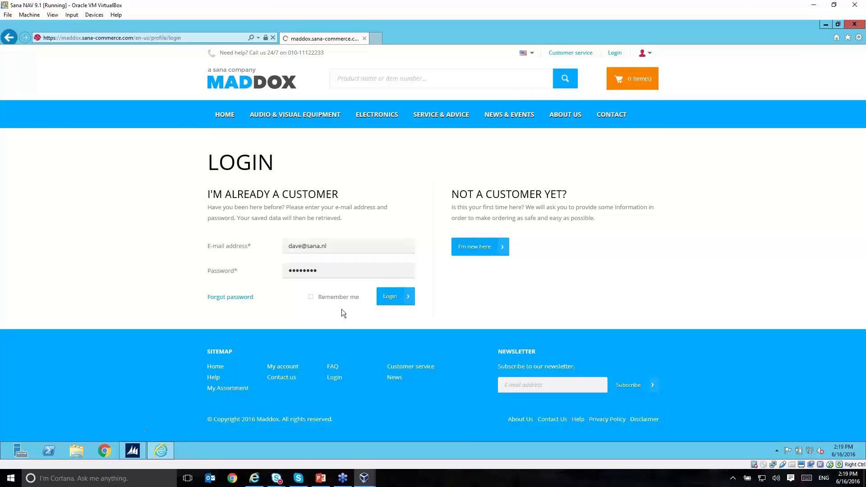
key(Return)
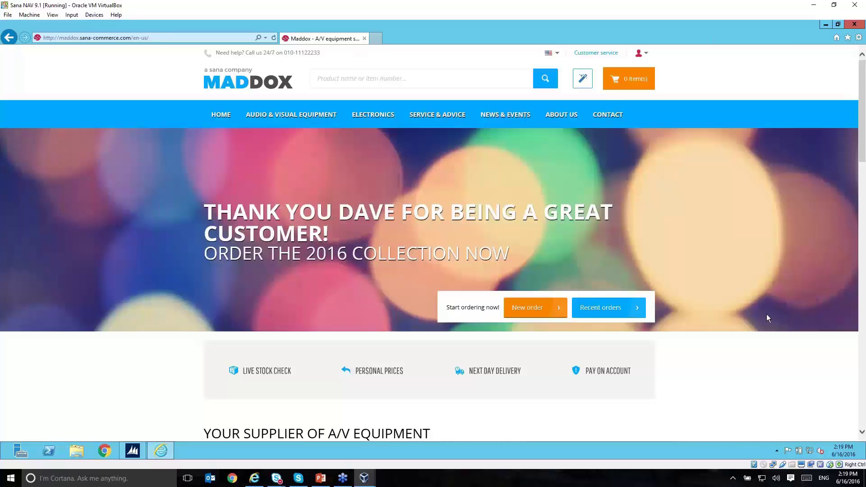
- Open the Powersoft Digital Power Amplifier 2 x 9000W page and view its Specifications and Description
scroll(767, 318, down, 5)
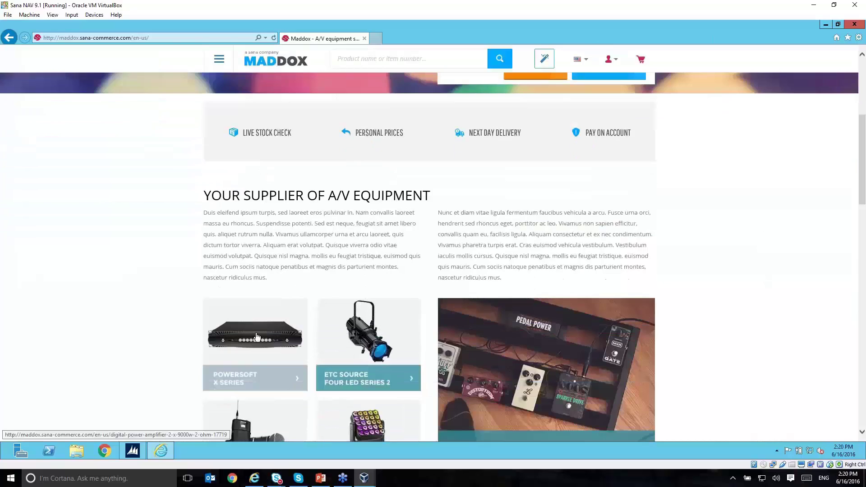
click(259, 338)
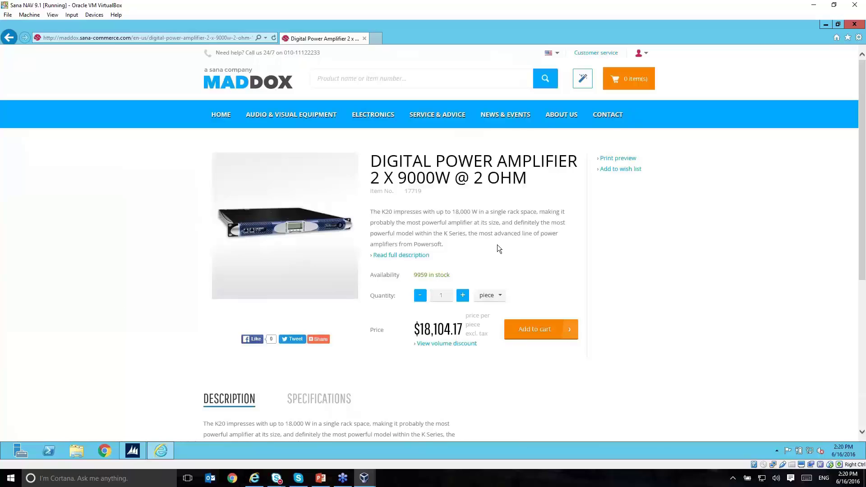
scroll(497, 247, down, 3)
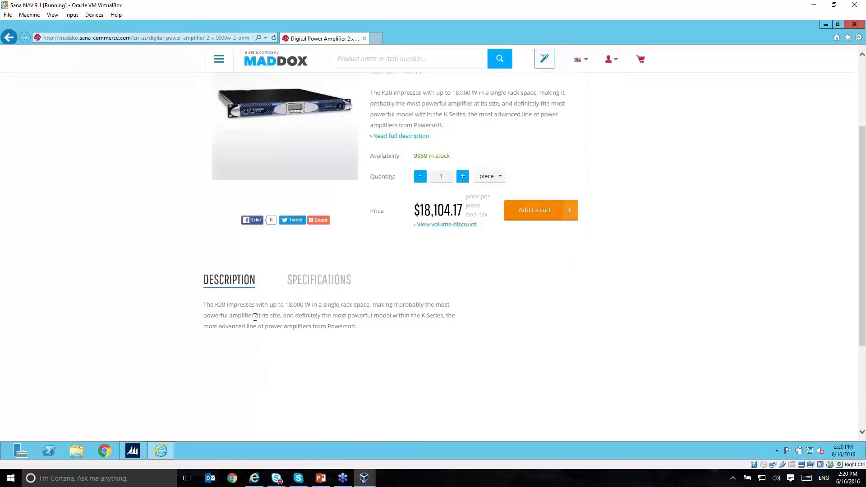
click(318, 280)
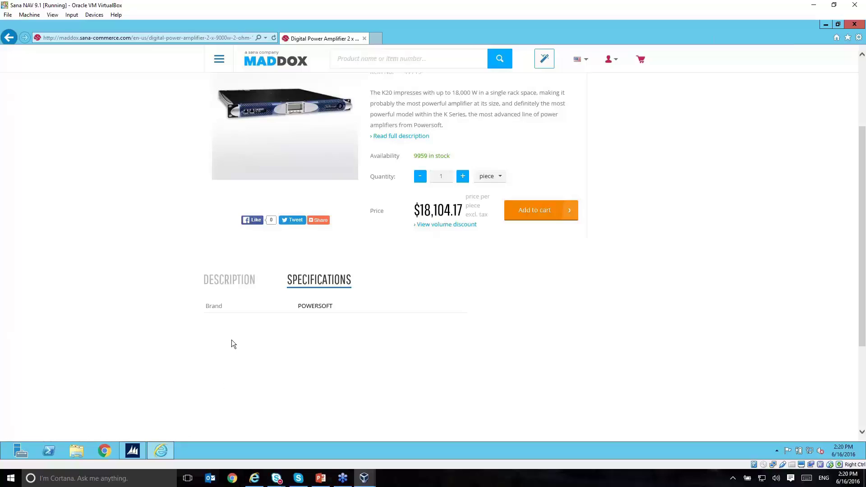
click(233, 279)
scroll(416, 421, up, 3)
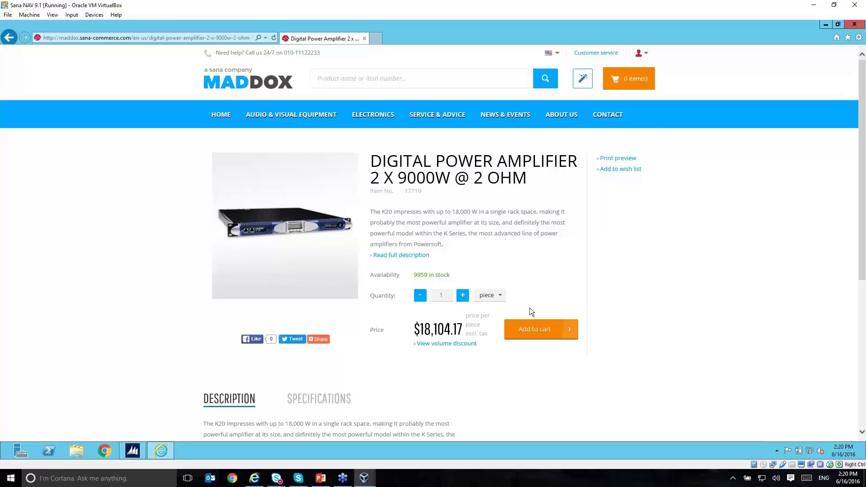
- Add one amplifier to the cart, then browse Electronics > Notebooks to the HP ENVY dv7-7230eg page
click(534, 329)
mouse_move(381, 126)
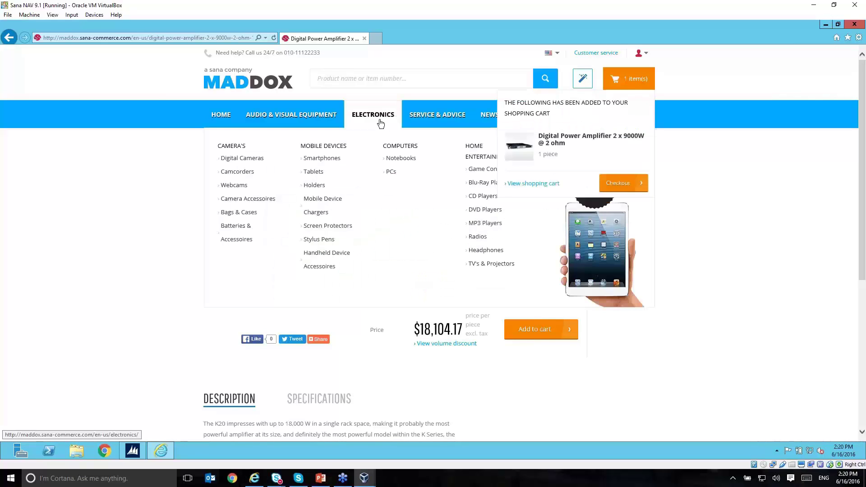
click(402, 163)
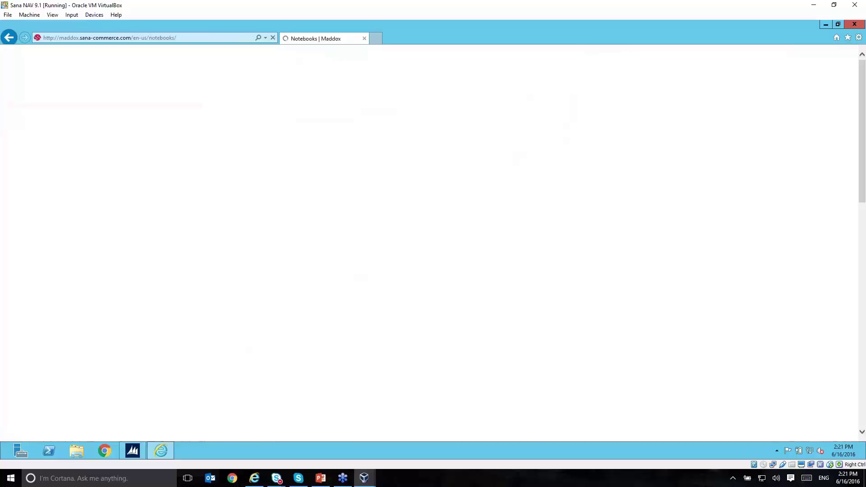
click(408, 290)
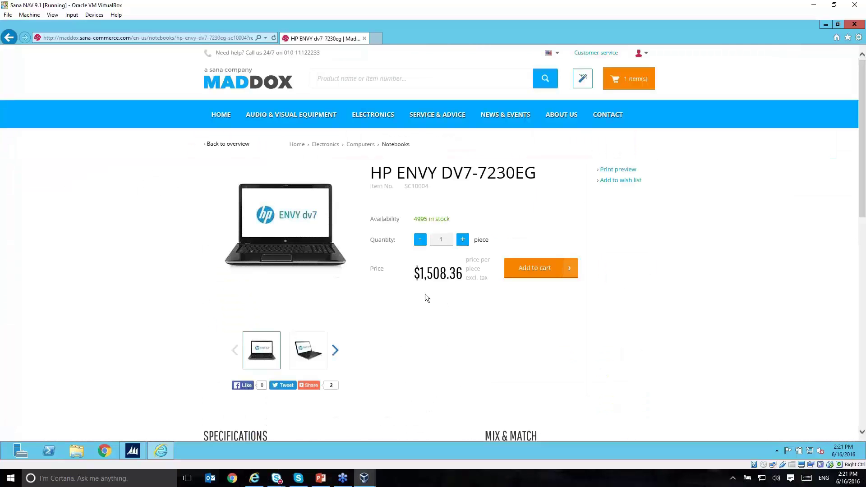
scroll(429, 301, down, 1)
scroll(430, 302, down, 2)
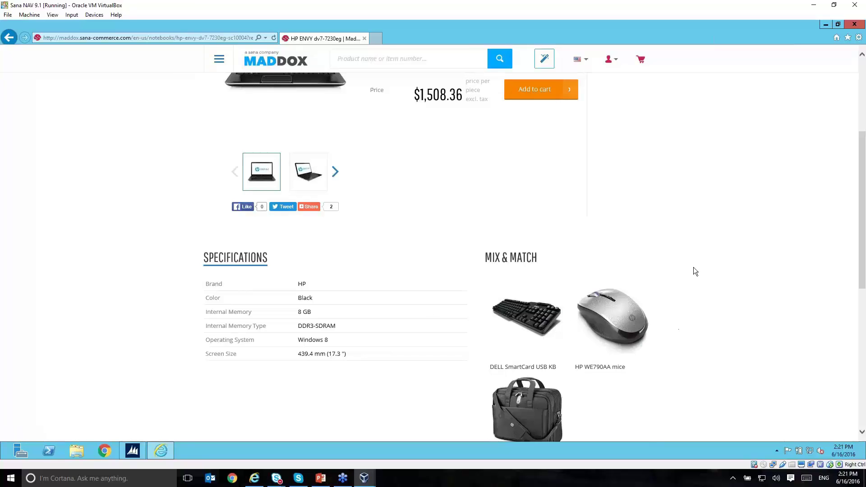
scroll(697, 292, up, 3)
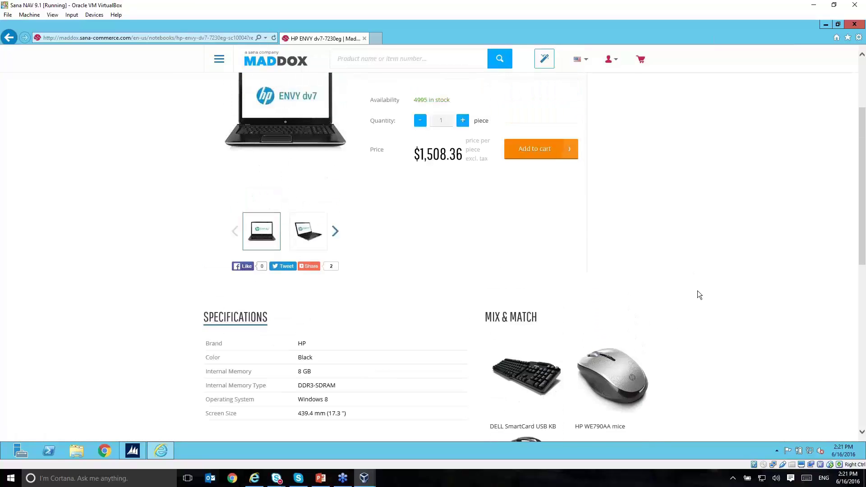
scroll(699, 295, up, 2)
- Open the full shopping cart from the mini-cart and review the discounted $19,130.66 total
mouse_move(629, 79)
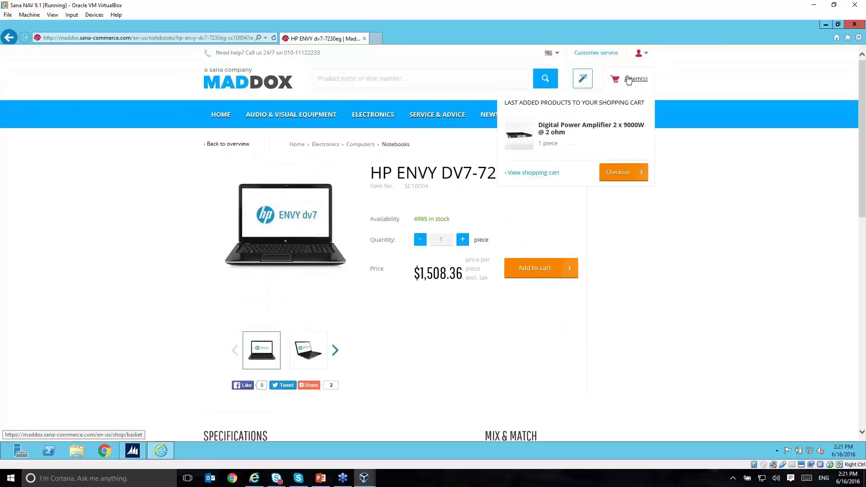
click(541, 174)
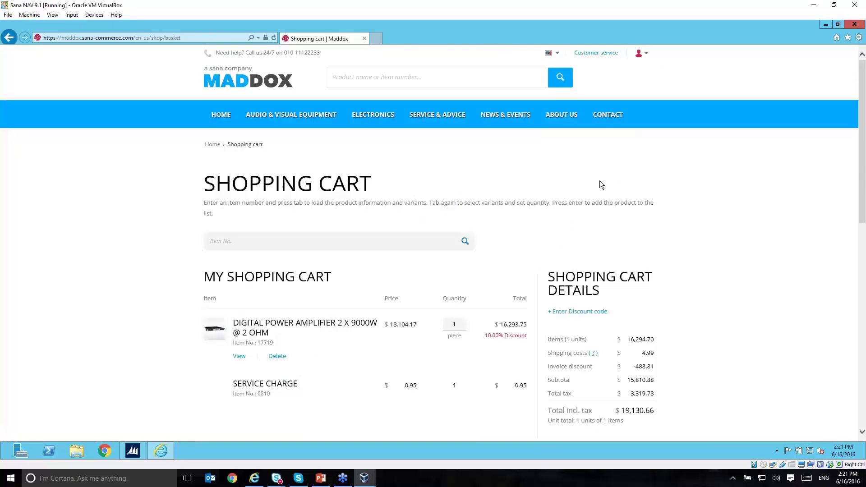
scroll(603, 181, down, 2)
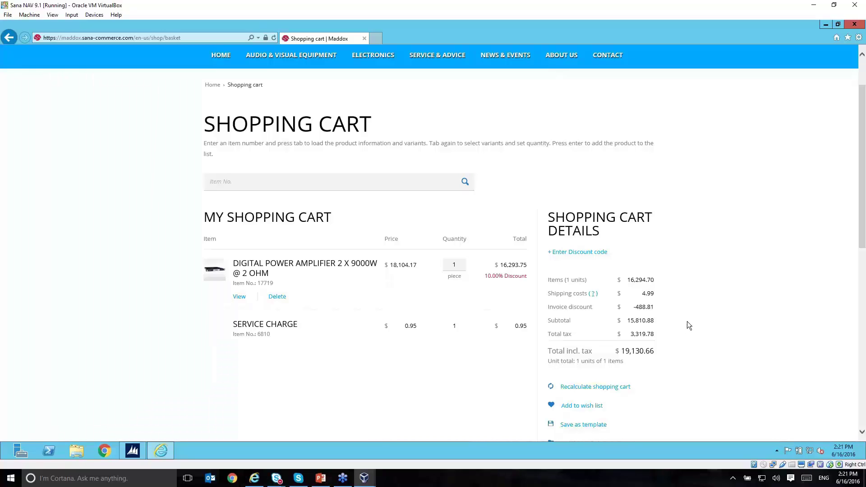
scroll(686, 321, down, 1)
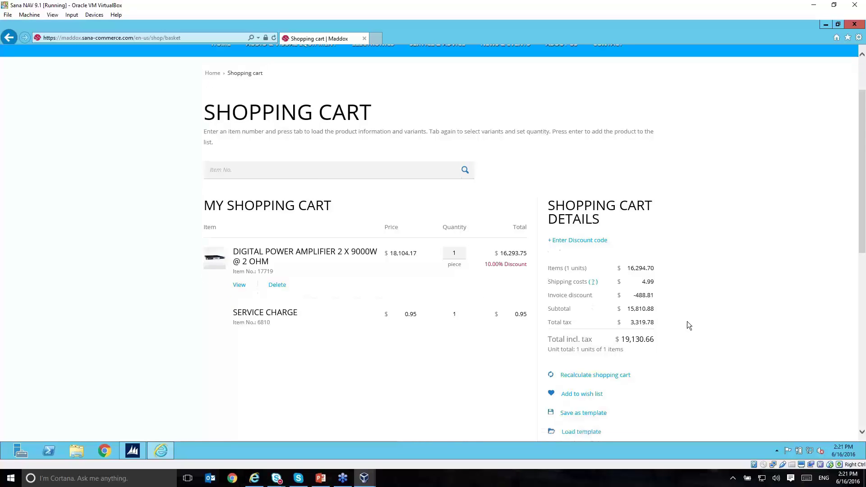
scroll(688, 321, down, 2)
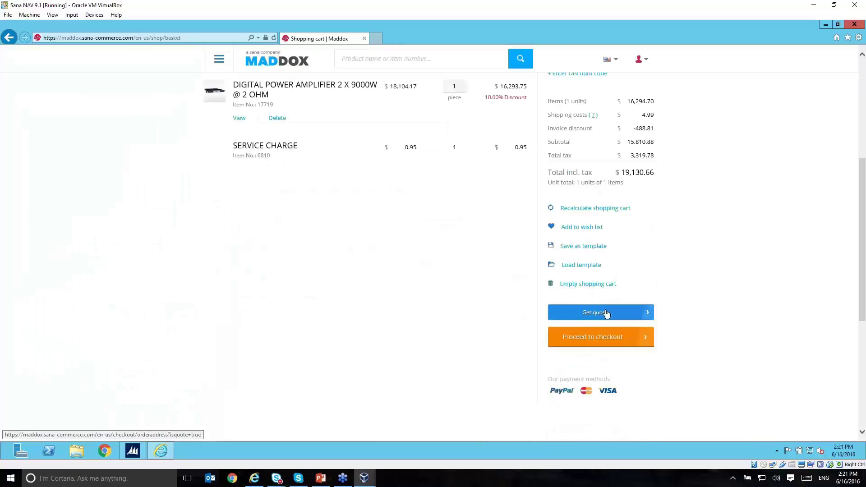
- Start checkout and have the order delivered to the same address as billing
click(628, 350)
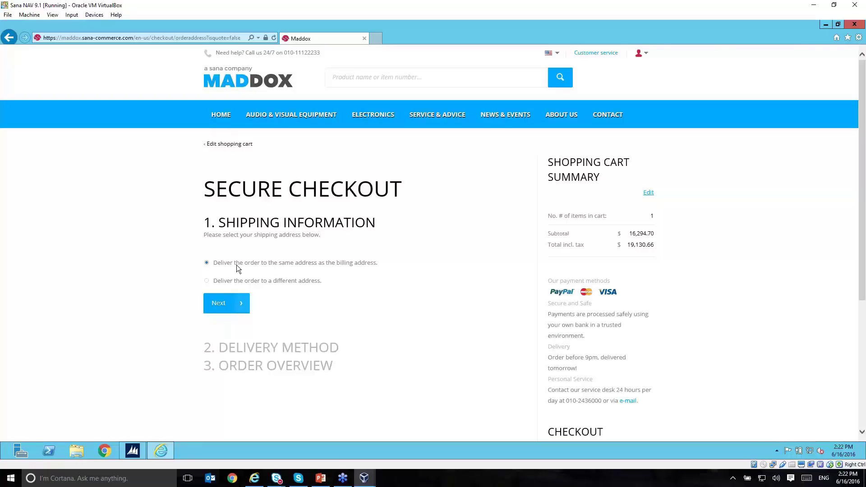
click(277, 280)
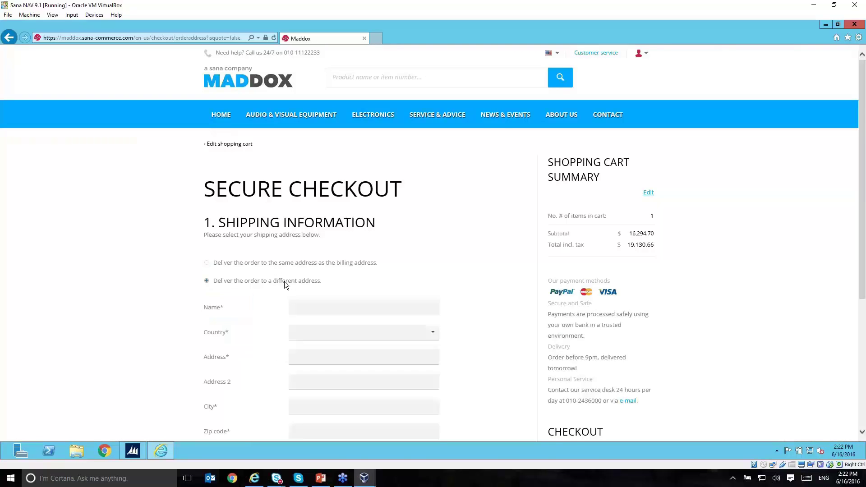
scroll(307, 281, down, 3)
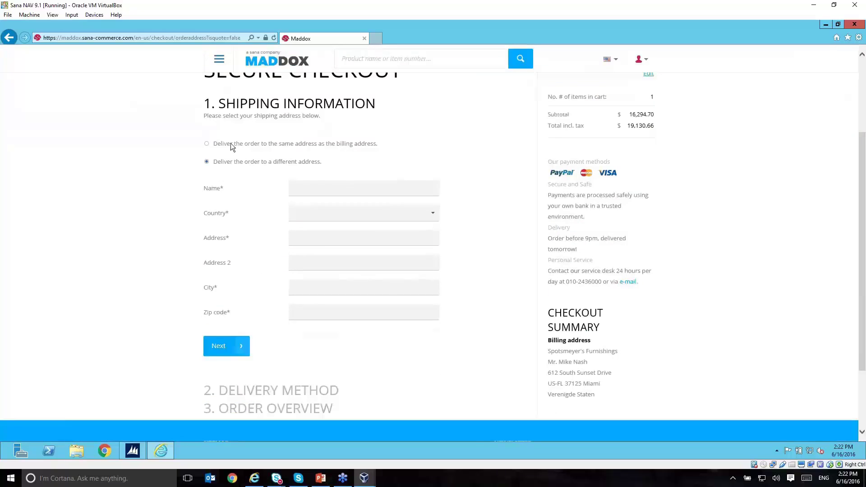
click(231, 142)
click(210, 193)
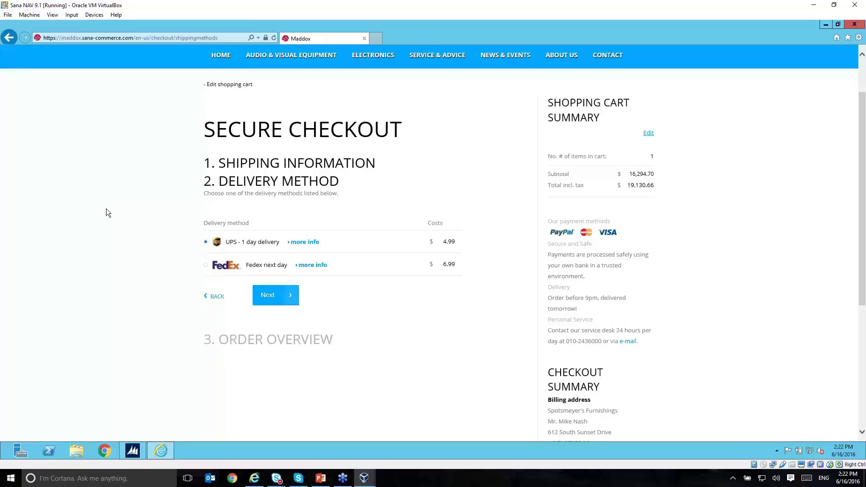
- Keep UPS 1-day delivery, review the Order Overview with the amplifier, and submit the order
click(269, 295)
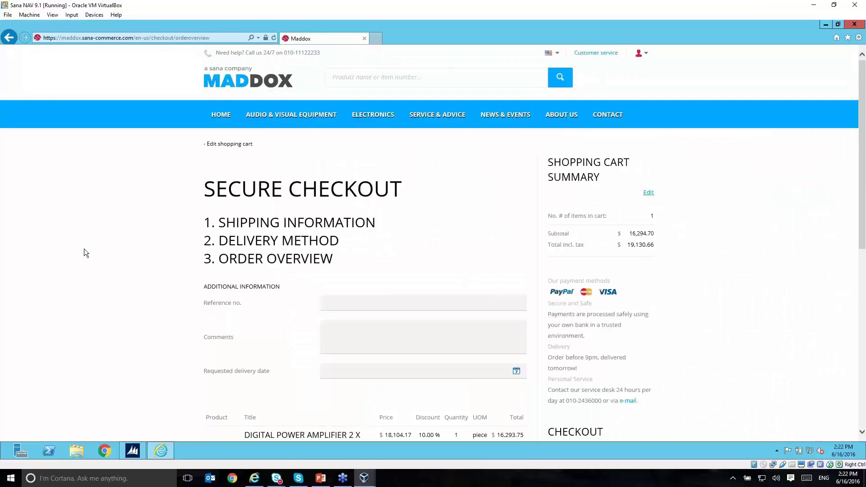
scroll(231, 196, down, 3)
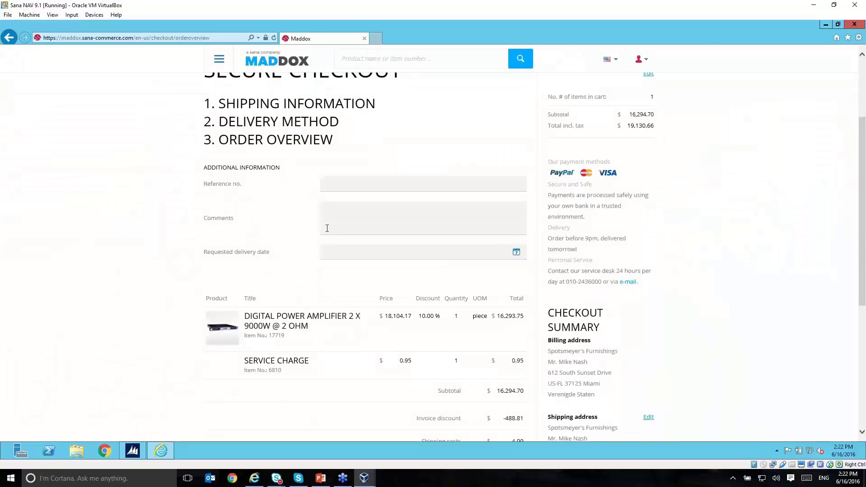
scroll(329, 251, down, 1)
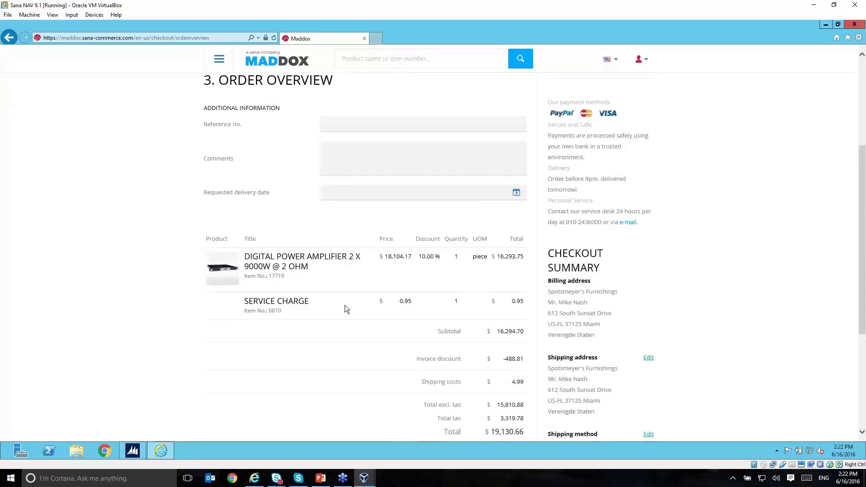
scroll(339, 308, down, 1)
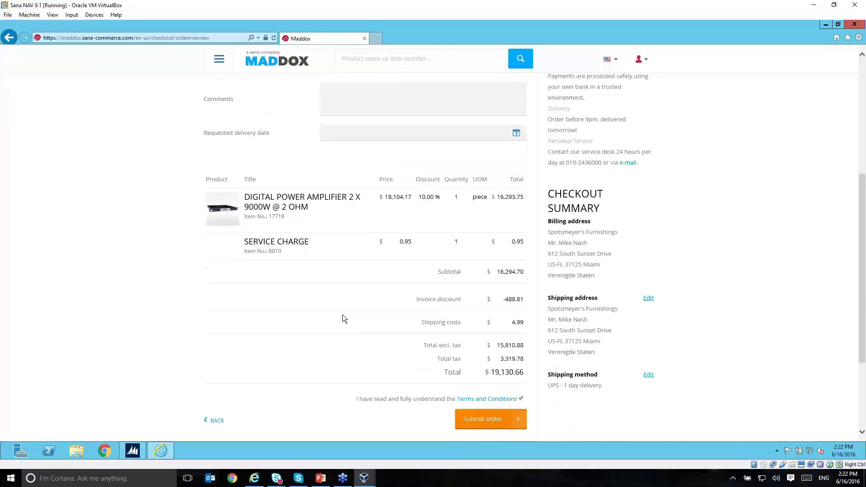
click(470, 424)
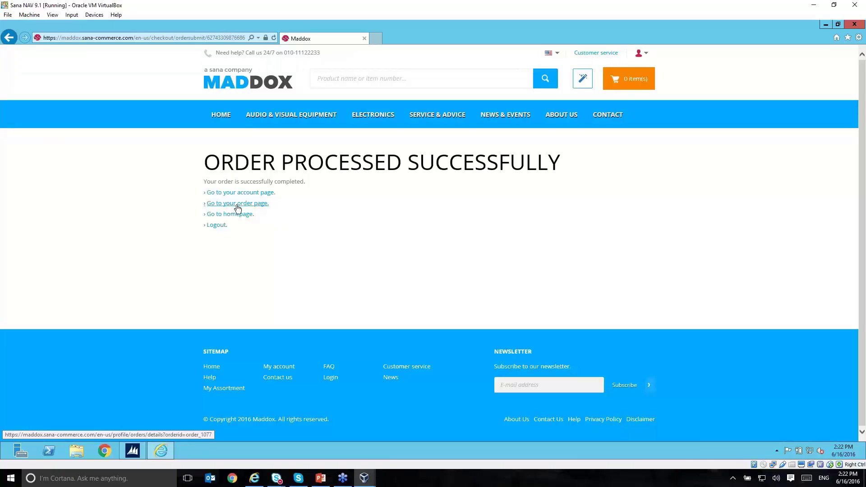
- Go to My account from the header account menu to see the new $19,130.66 order
mouse_move(640, 54)
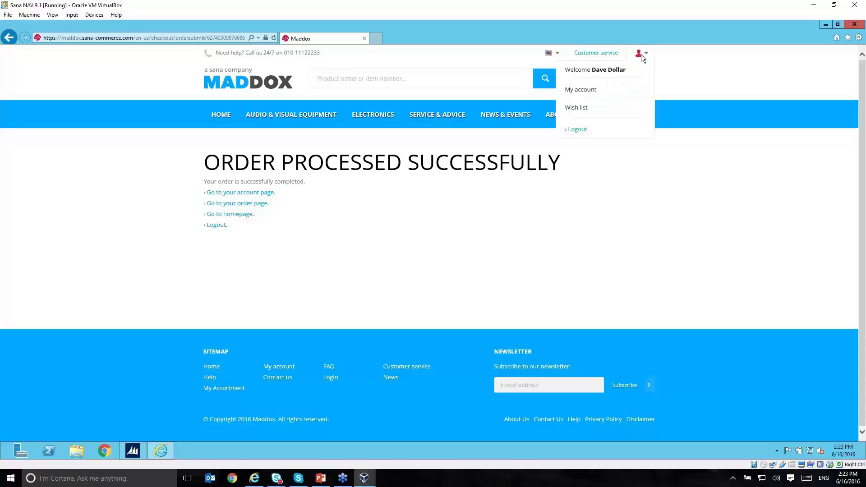
click(583, 90)
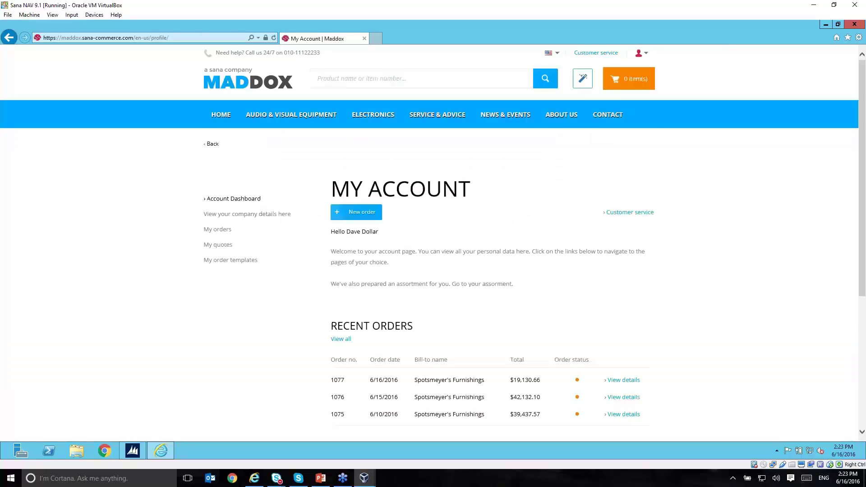
scroll(726, 277, down, 1)
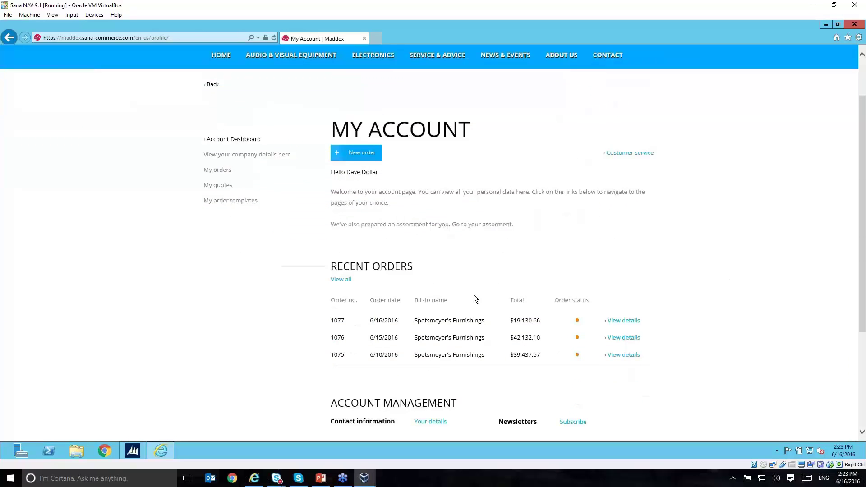
- Use View all under Recent Orders to list order 1077 ($19,130.66) first in Order history
click(343, 280)
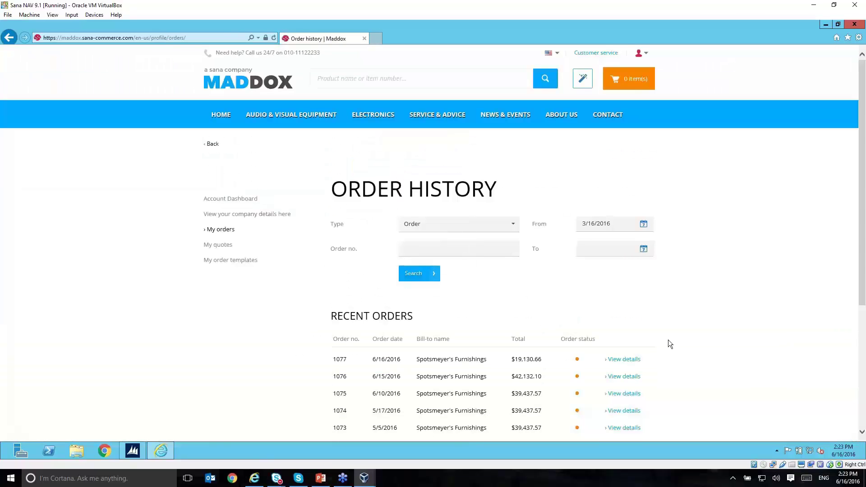
scroll(669, 340, down, 2)
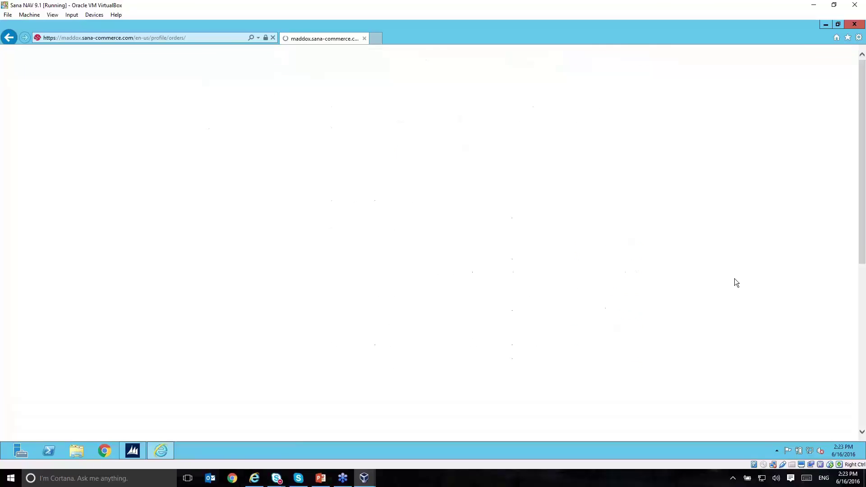
- Check order 1077's details: Pending status, one amplifier line, 16,294.70 subtotal
scroll(740, 282, down, 2)
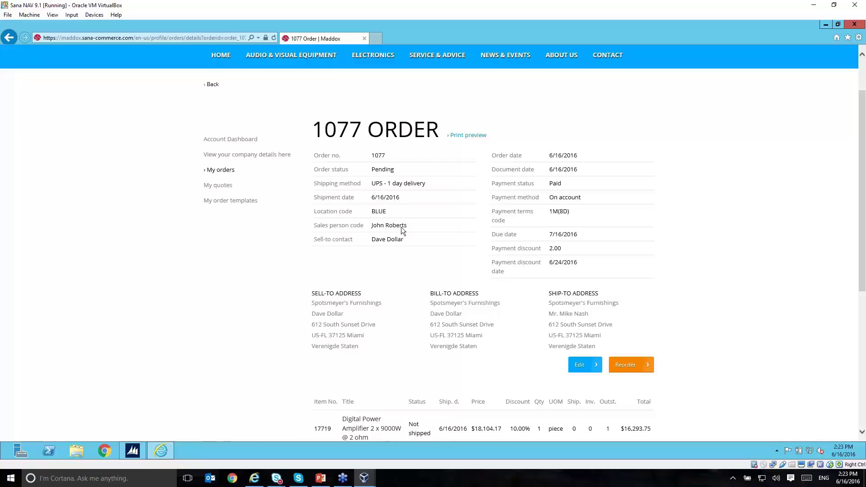
double_click(383, 169)
click(393, 169)
scroll(607, 382, down, 1)
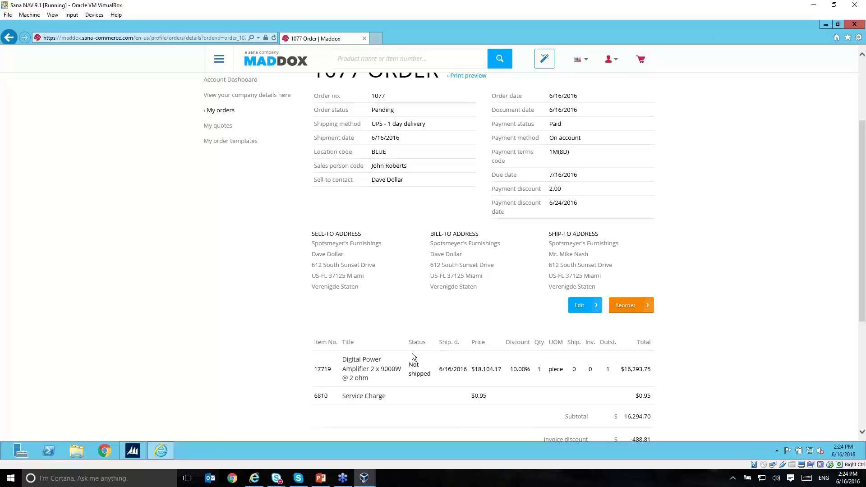
scroll(348, 364, up, 2)
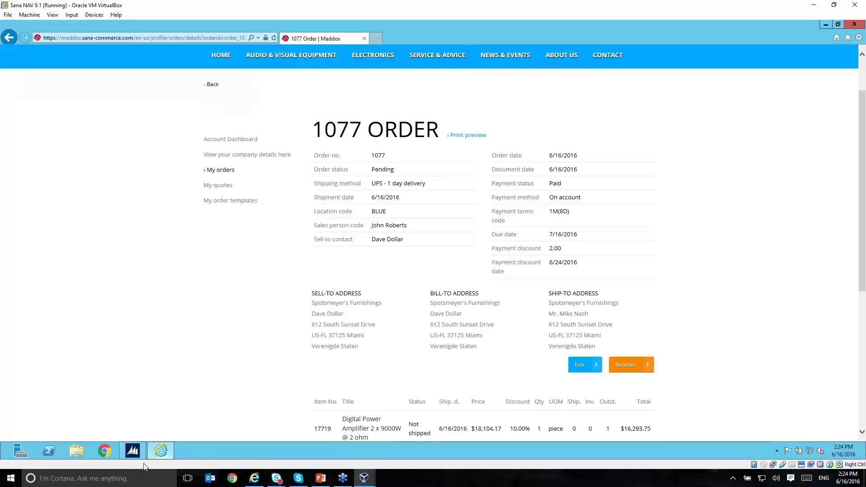
- In Dynamics NAV, open order 1077 from Sales Orders - Open and set the amplifier Quantity to 2
click(134, 450)
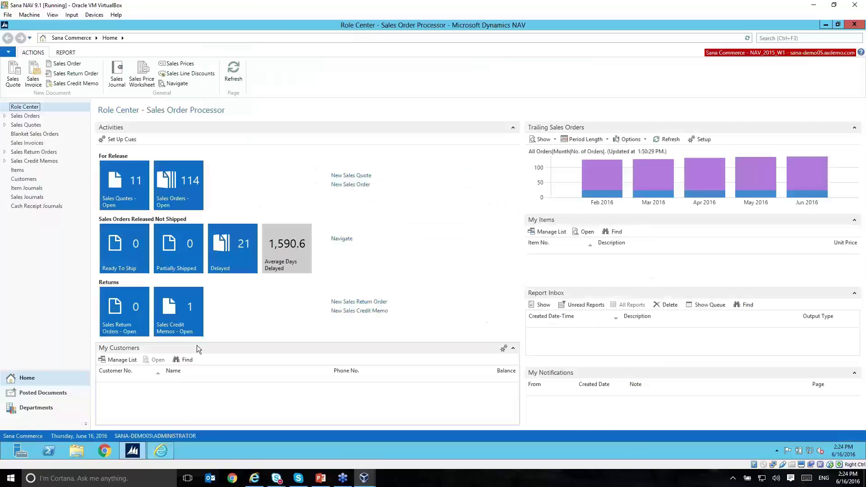
click(180, 199)
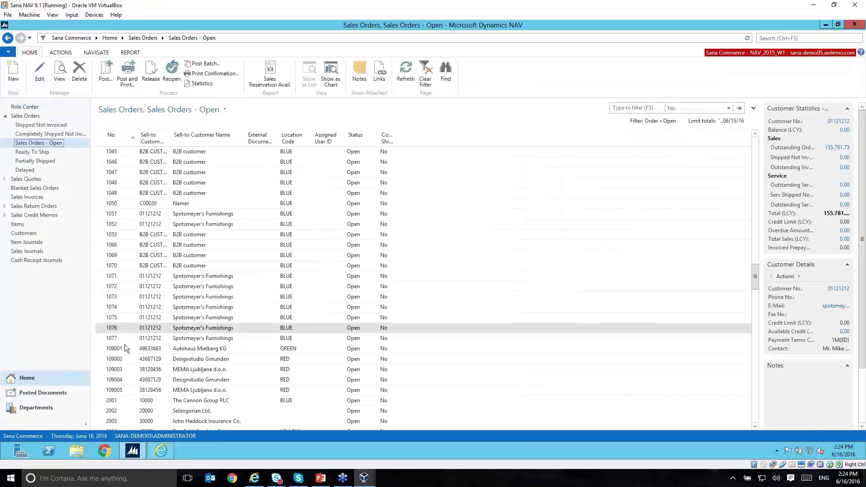
double_click(120, 336)
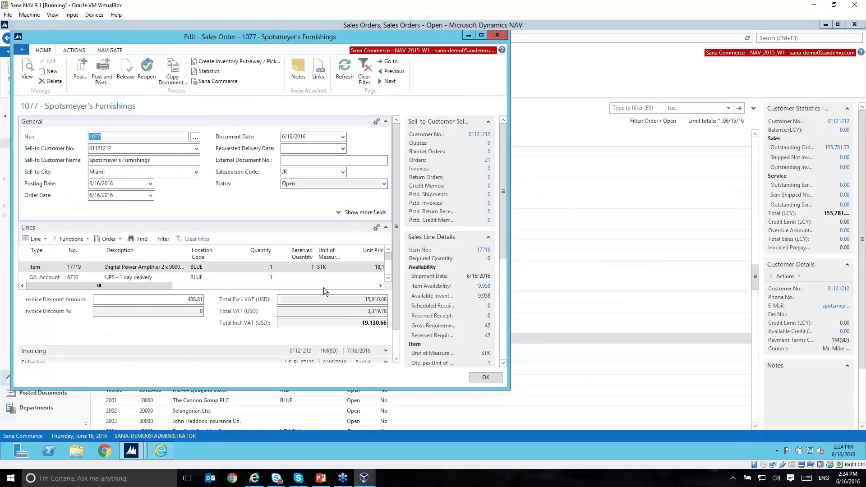
click(270, 267)
text(2)
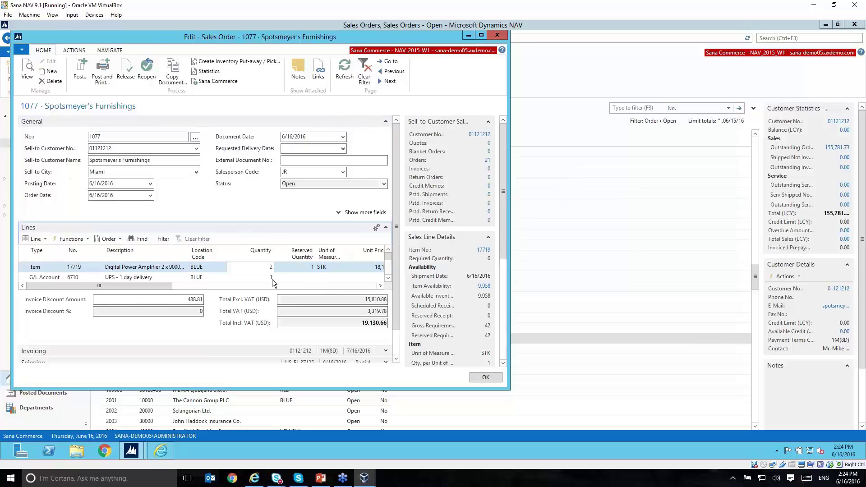
click(483, 378)
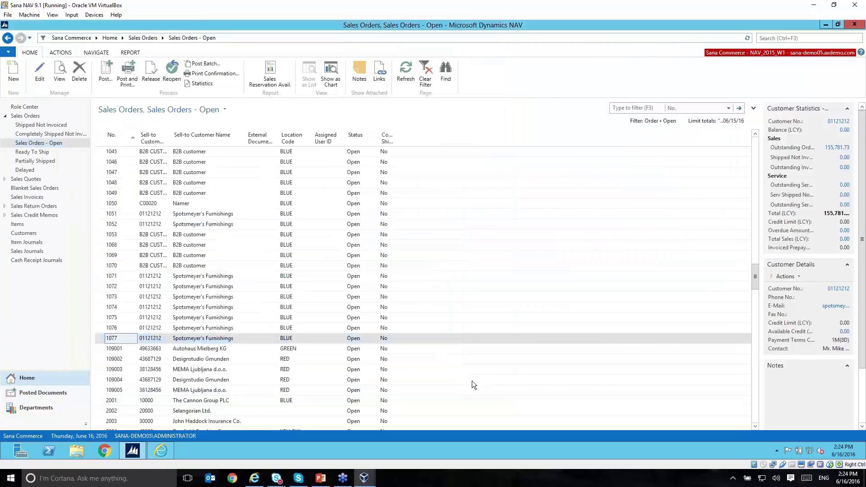
- Reload order 1077's detail page in the web store to show the amplifier at quantity 2, $32,587.51
click(169, 445)
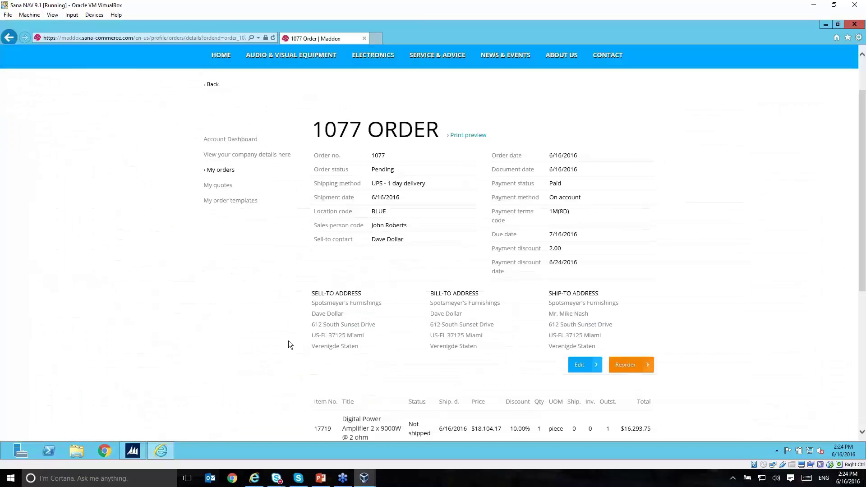
scroll(334, 328, down, 1)
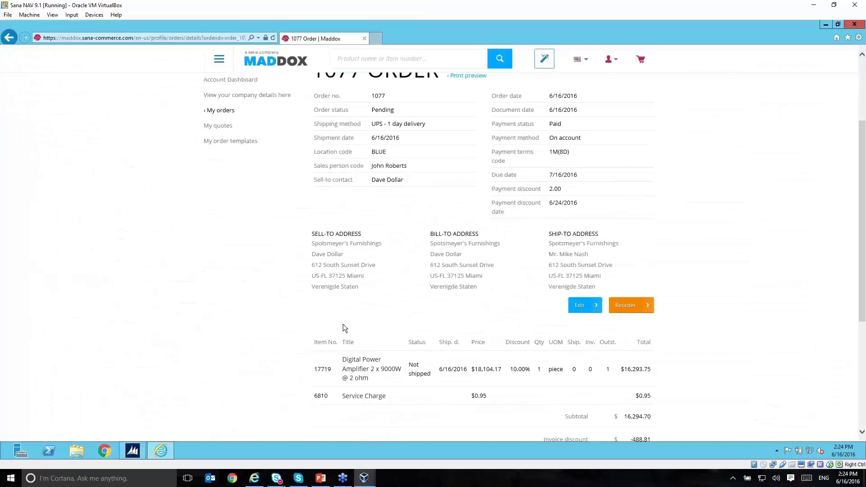
key(F5)
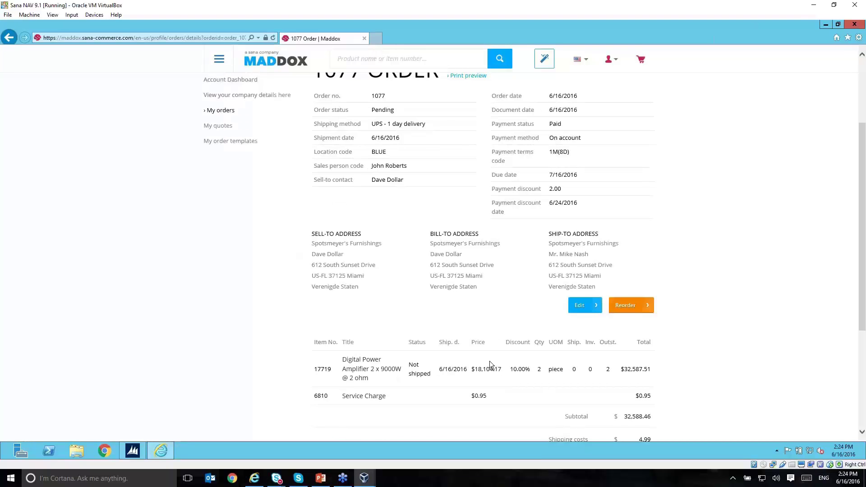
scroll(489, 364, up, 1)
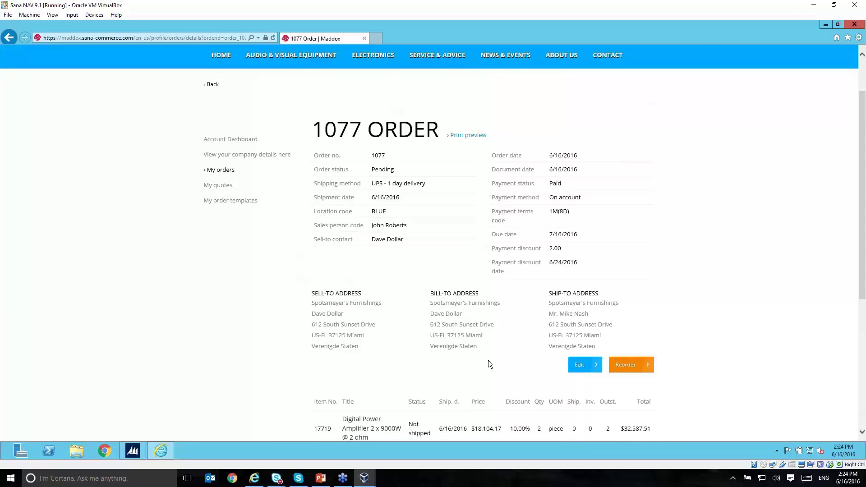